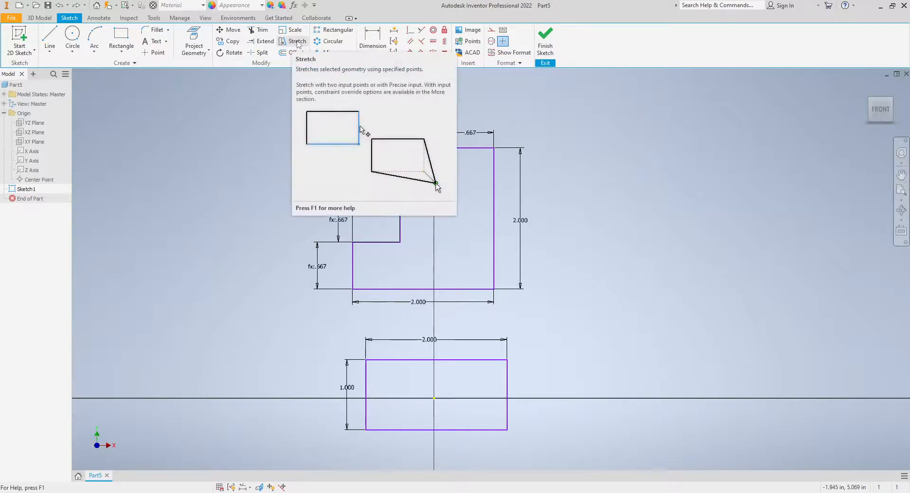
Step: With Stretch, window-select the lower rectangle's right portion and pick its lower-left corner as the base point
click(297, 44)
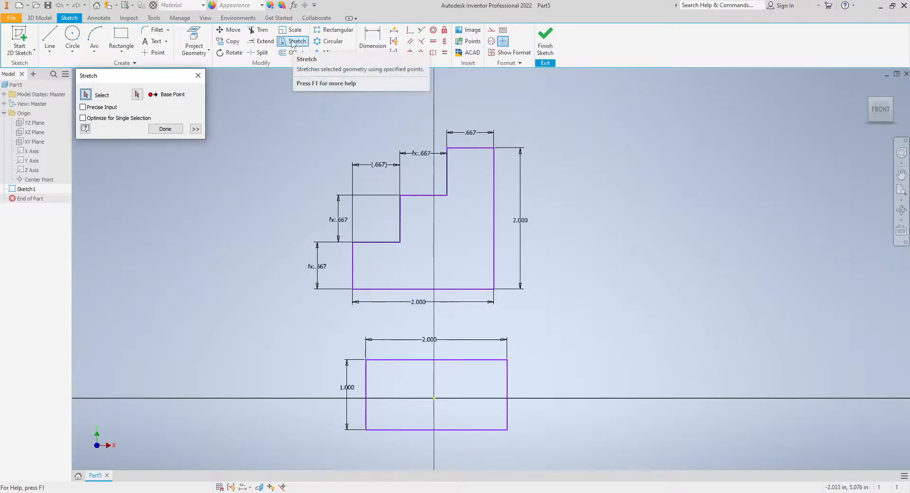
middle_drag(430, 160, 445, 172)
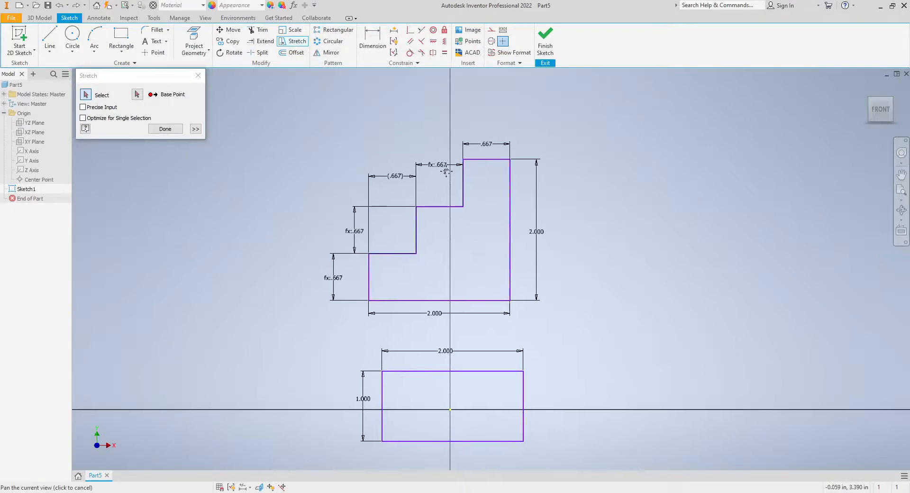
drag(115, 83, 143, 102)
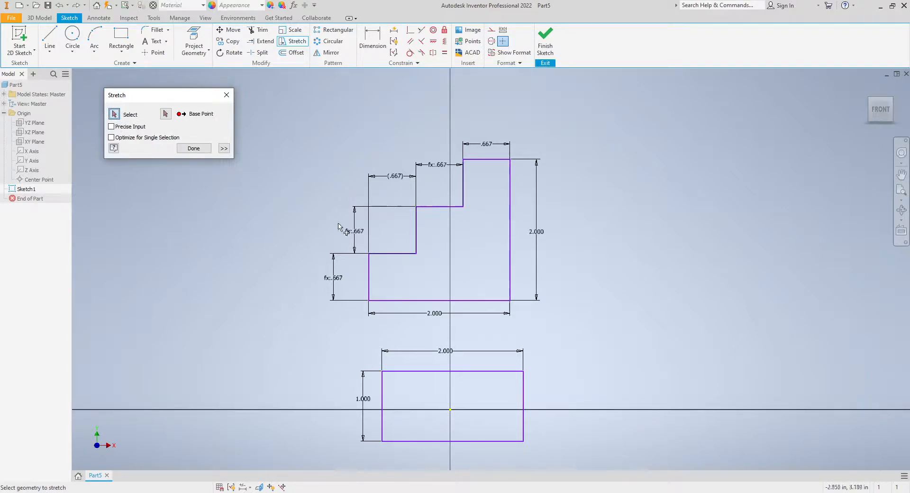
middle_drag(579, 309, 555, 250)
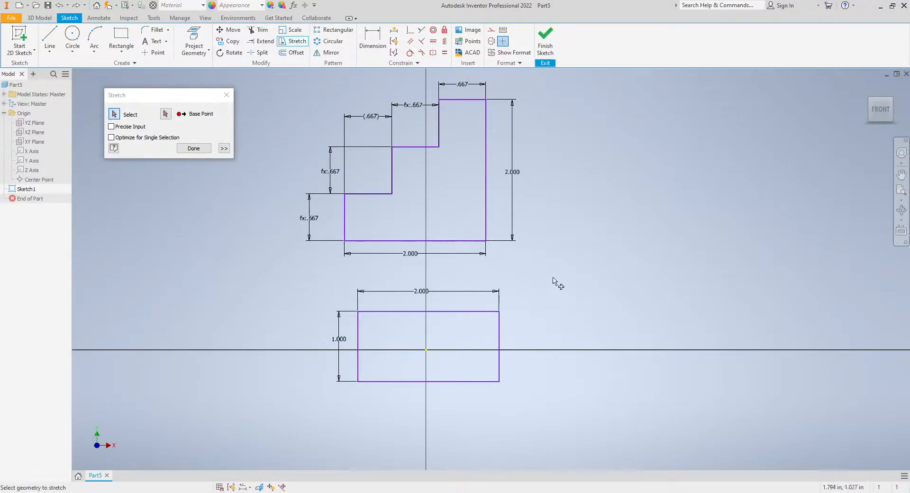
scroll(554, 282, down, 2)
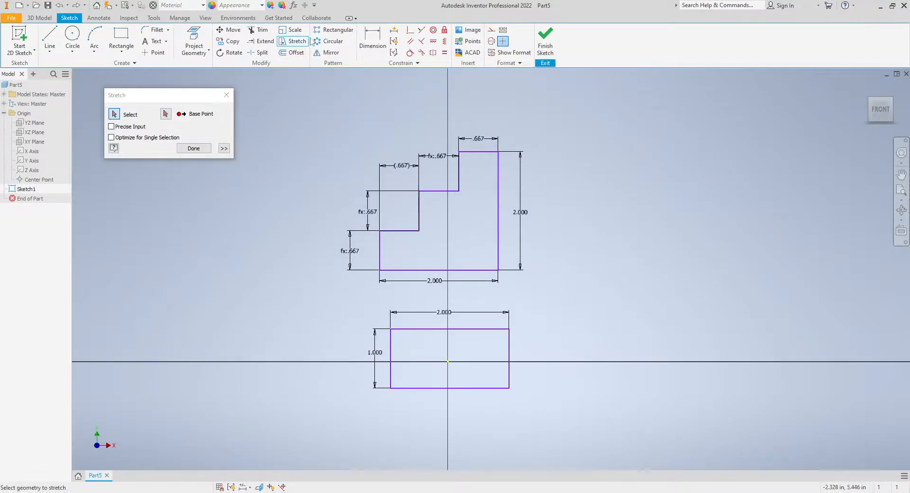
middle_drag(578, 317, 572, 298)
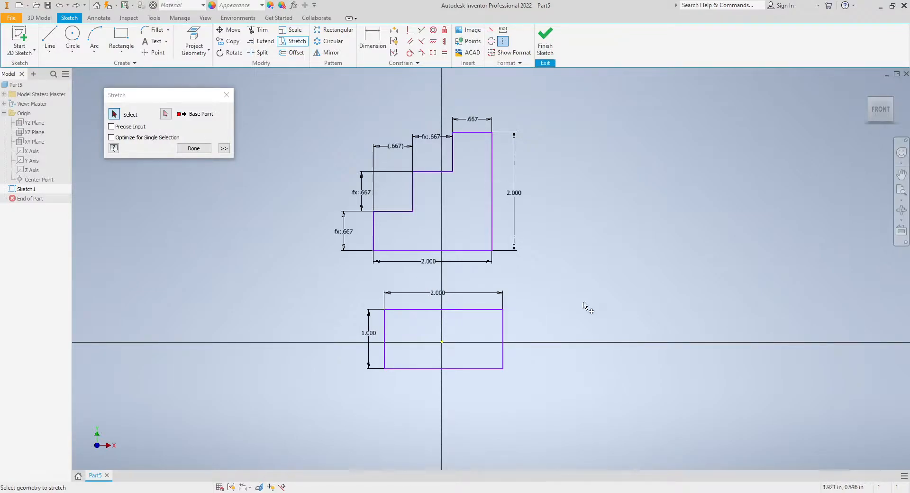
drag(560, 411, 451, 282)
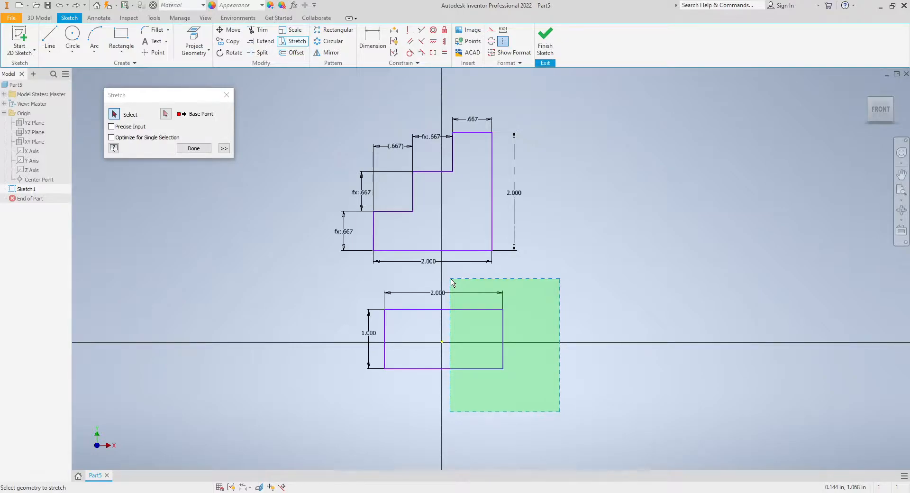
drag(451, 282, 449, 278)
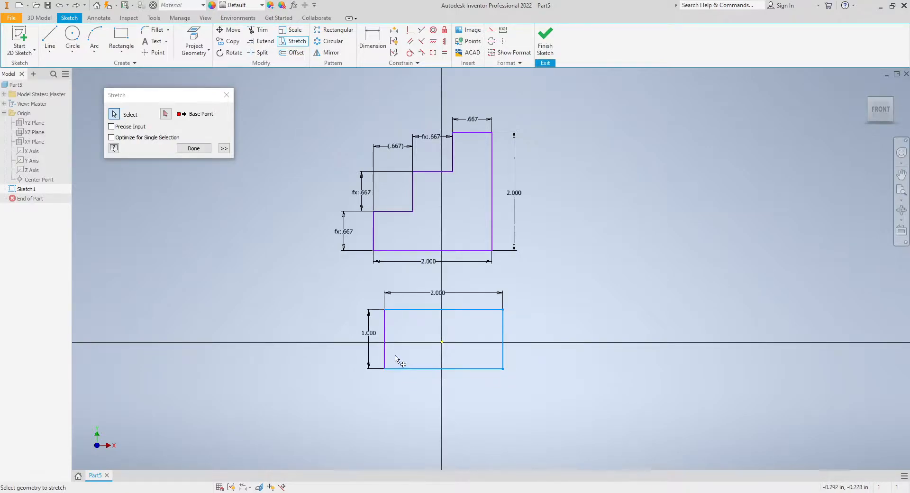
click(384, 322)
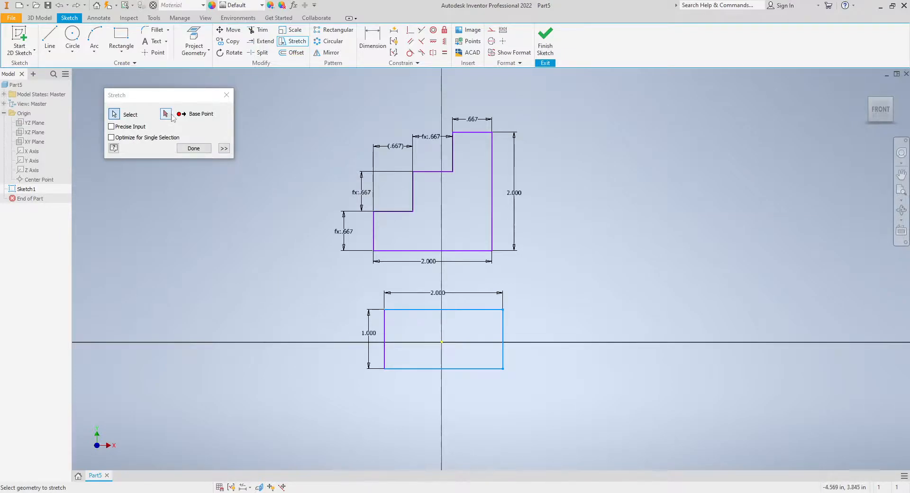
drag(163, 101, 204, 151)
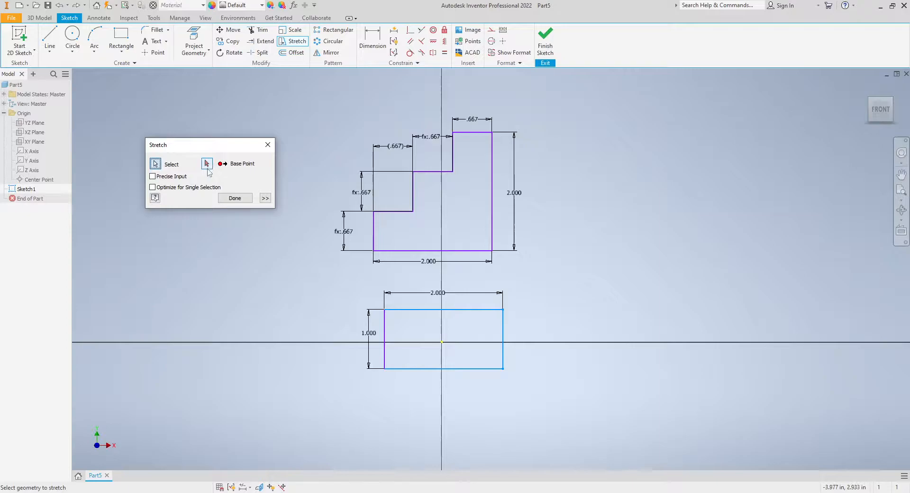
click(209, 166)
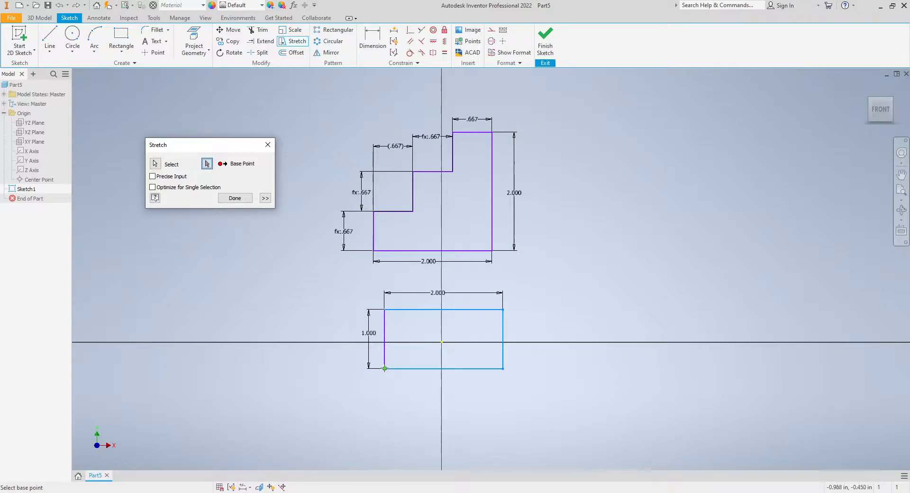
click(384, 368)
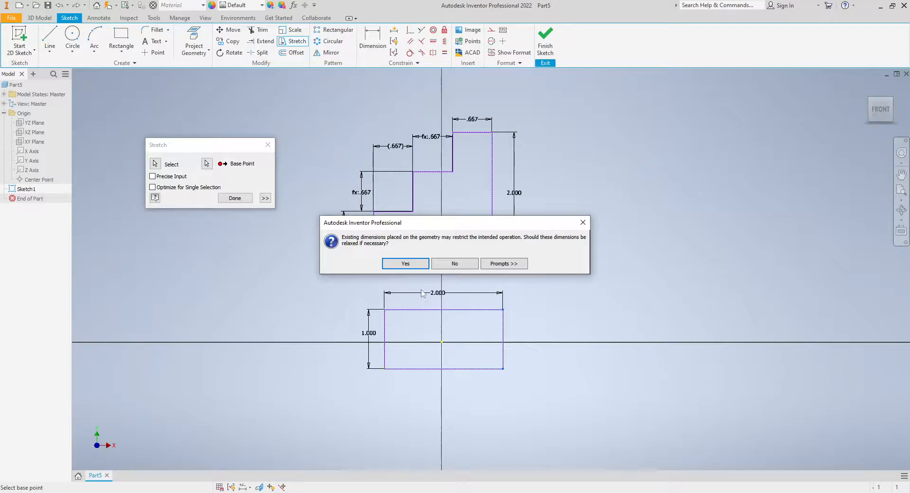
Step: Allow dimensions to relax and constraints to be removed, then stretch to the precise point X 2, Y 0
click(405, 263)
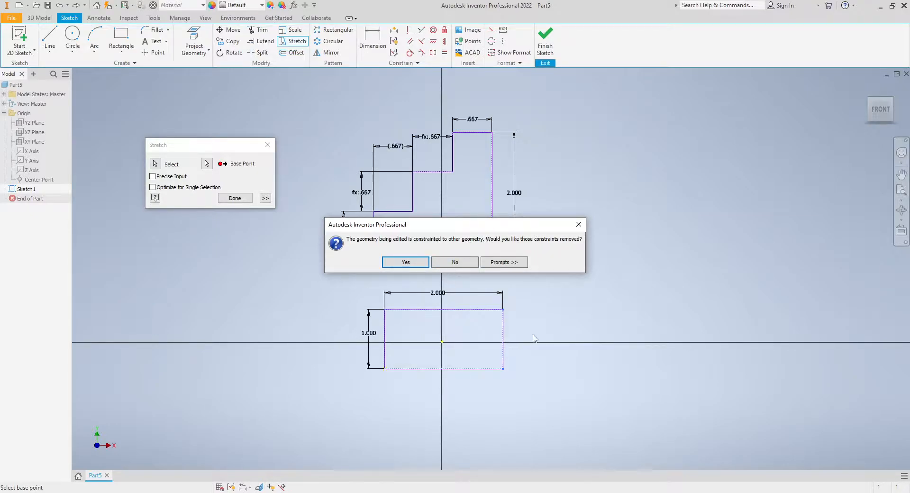
click(410, 264)
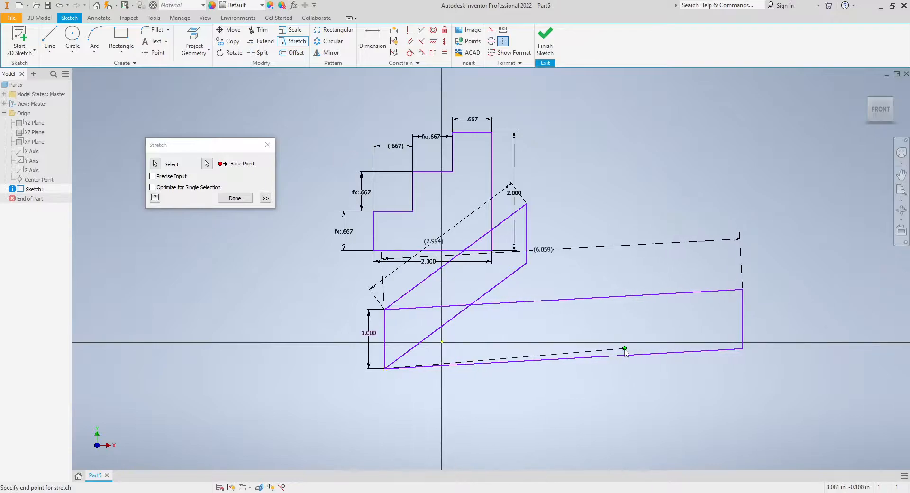
drag(220, 147, 202, 158)
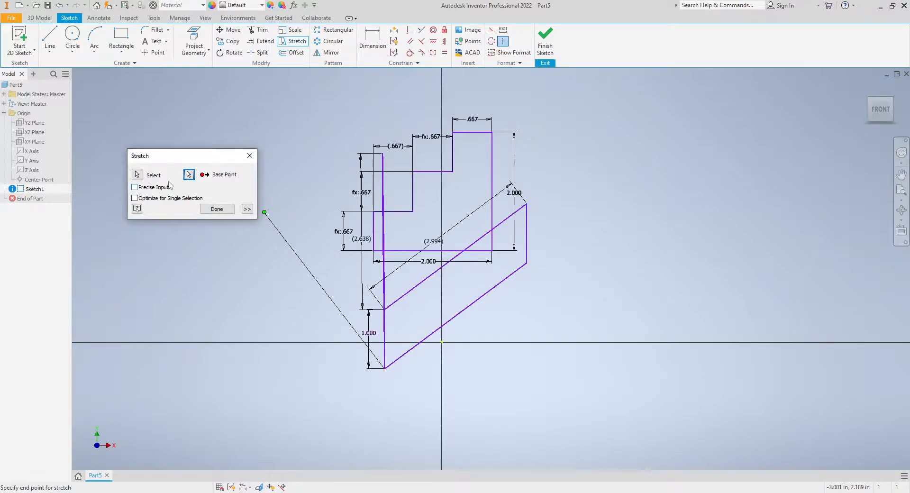
click(134, 187)
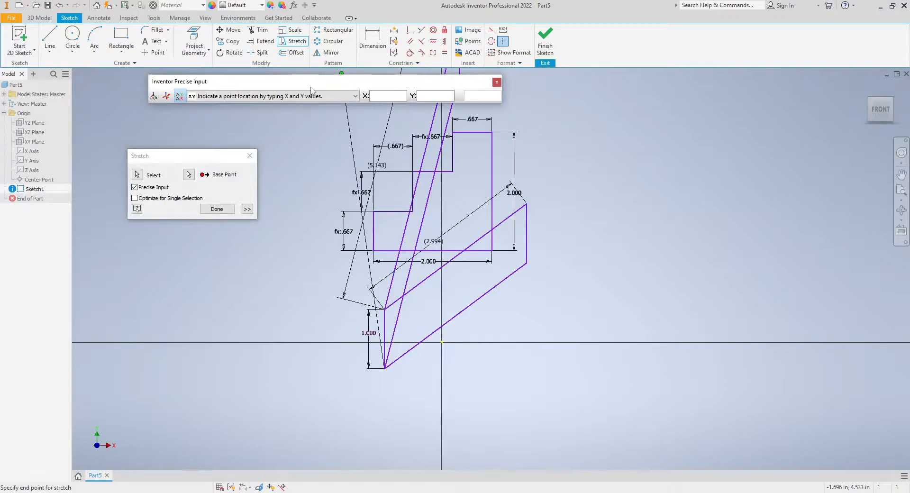
drag(299, 94, 301, 113)
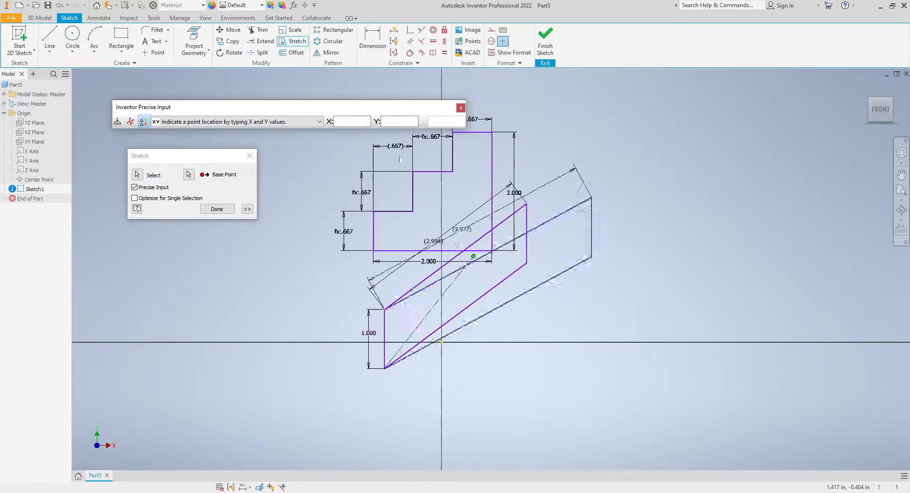
click(358, 121)
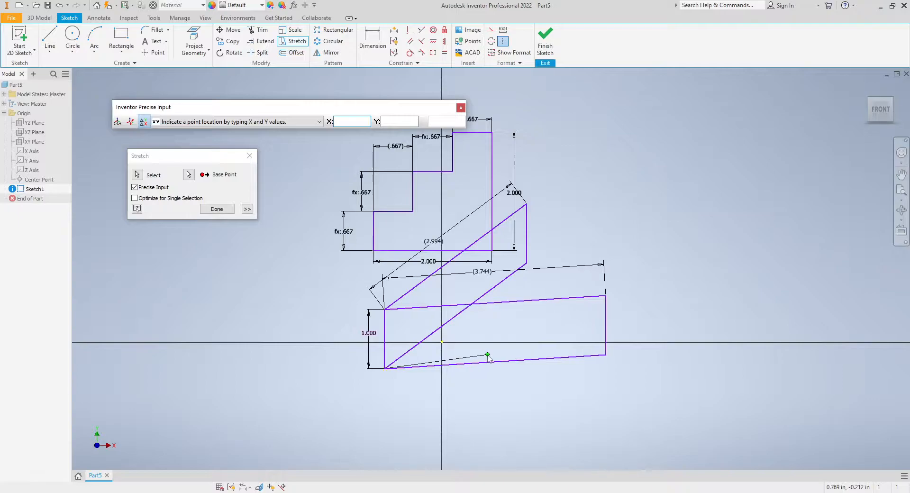
text(2)
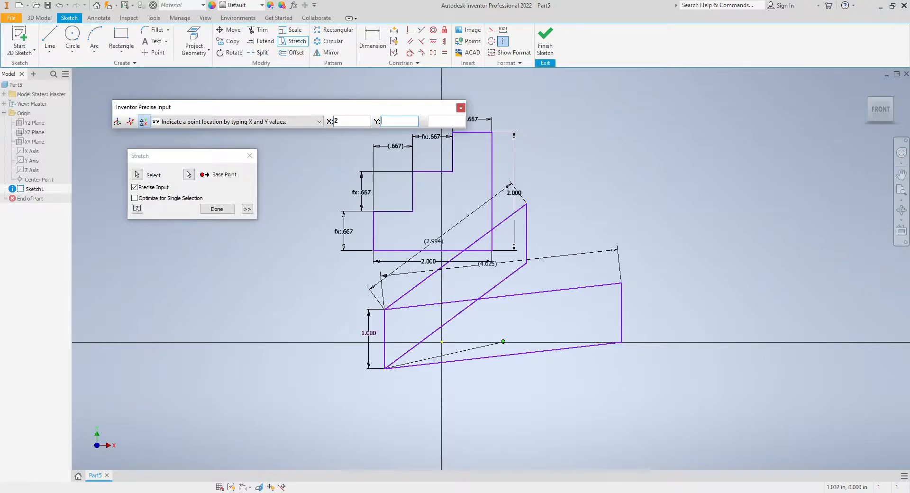
text(0)
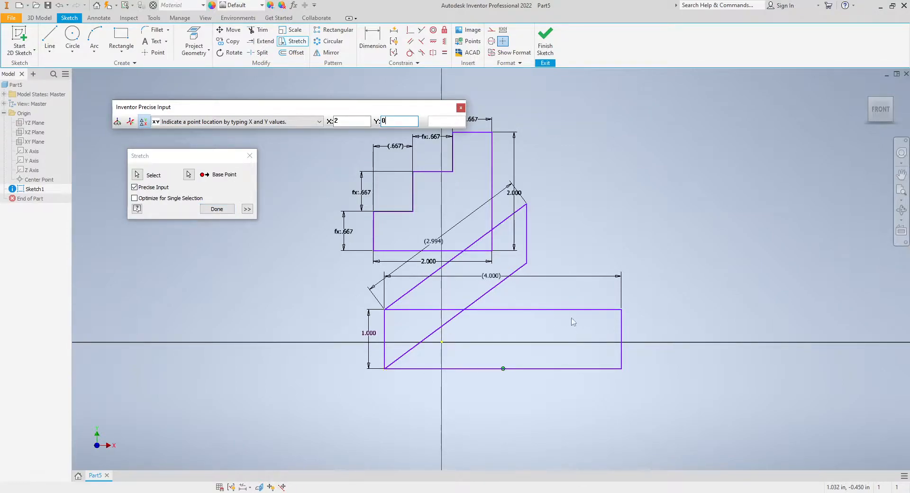
key(Return)
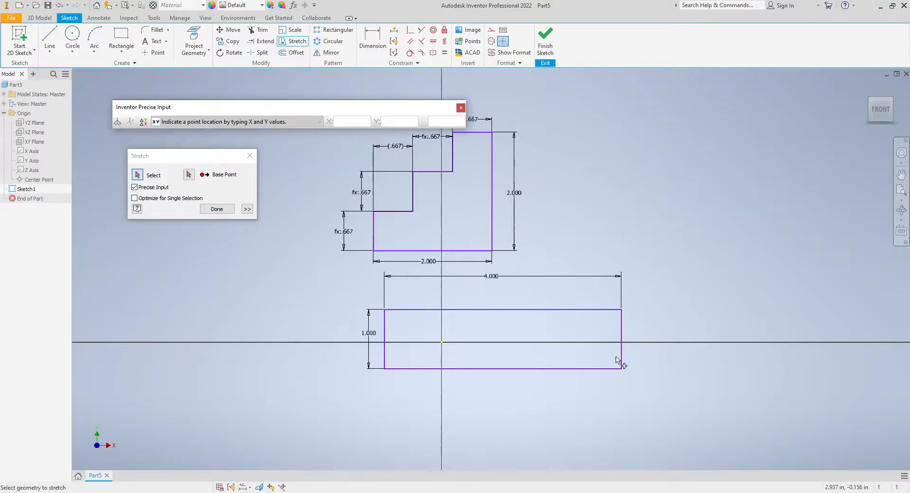
Step: Exit Stretch, open and accept the rectangle's 4.000 width dimension, and close the Precise Input toolbar
key(Escape)
double_click(494, 279)
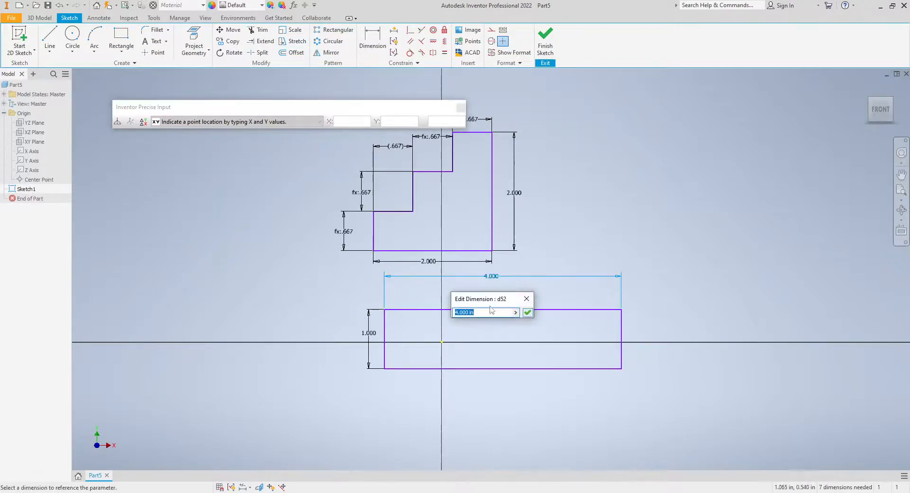
click(524, 307)
mouse_move(607, 276)
middle_down()
mouse_move(610, 284)
mouse_move(607, 269)
mouse_move(584, 296)
mouse_move(619, 370)
middle_up()
click(461, 107)
Step: With Stretch, window-select the upper portion of the stepped profile and pick its lower-right corner as the base point
mouse_move(517, 187)
middle_down()
mouse_move(529, 214)
mouse_move(526, 199)
middle_up()
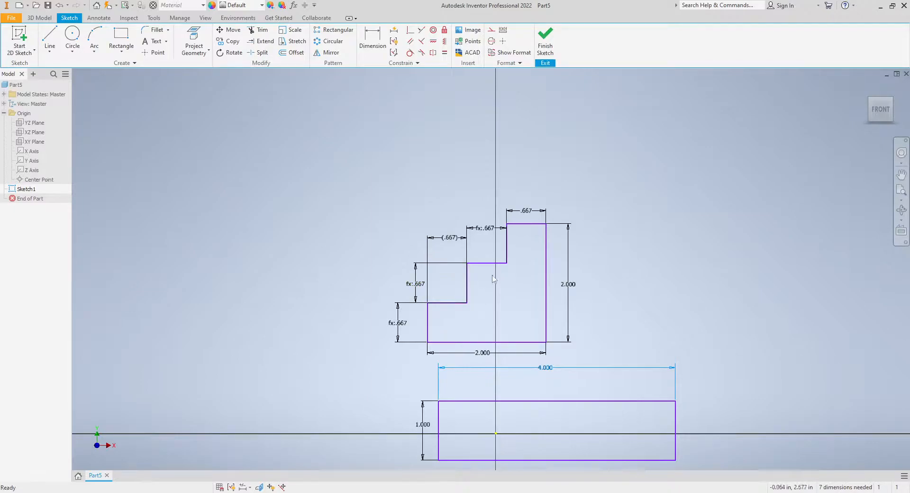
middle_drag(506, 280, 508, 285)
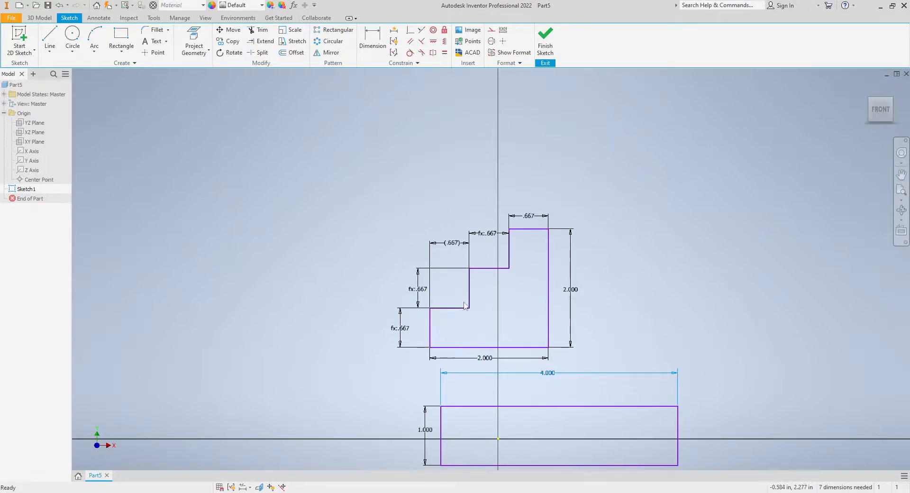
middle_drag(615, 289, 617, 294)
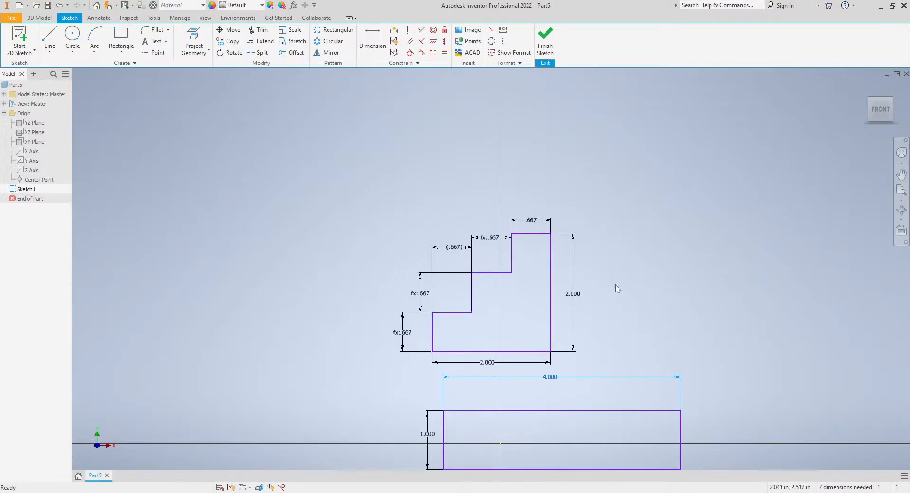
click(292, 46)
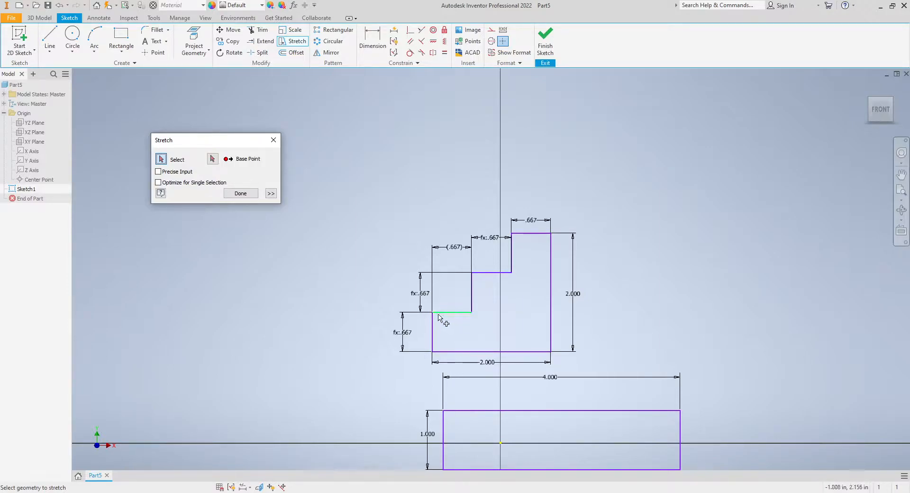
drag(636, 294, 353, 193)
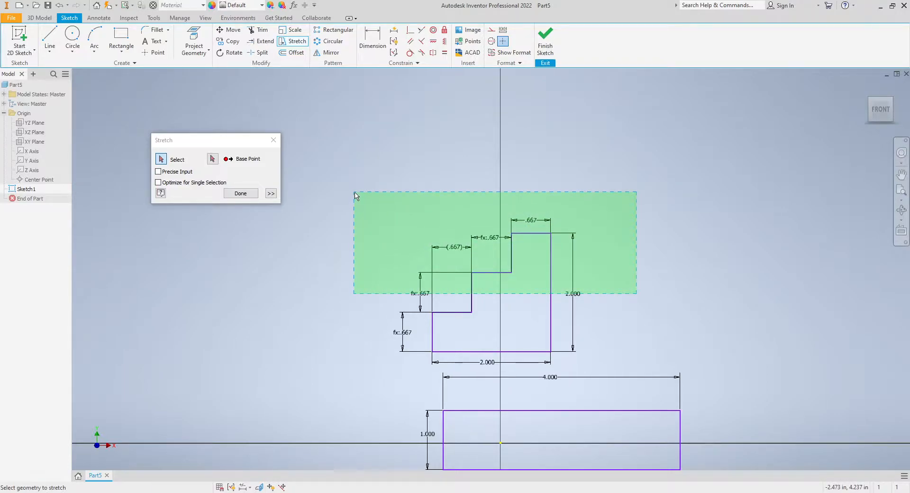
drag(356, 196, 355, 197)
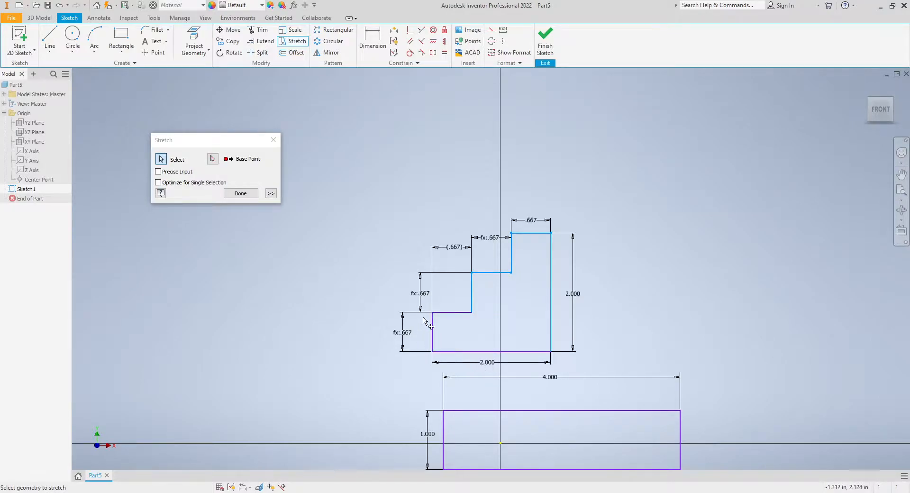
click(212, 159)
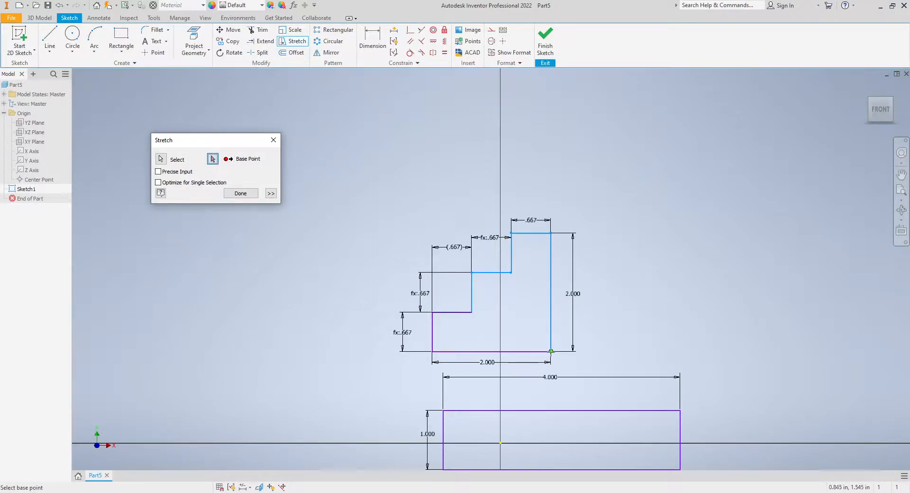
click(551, 351)
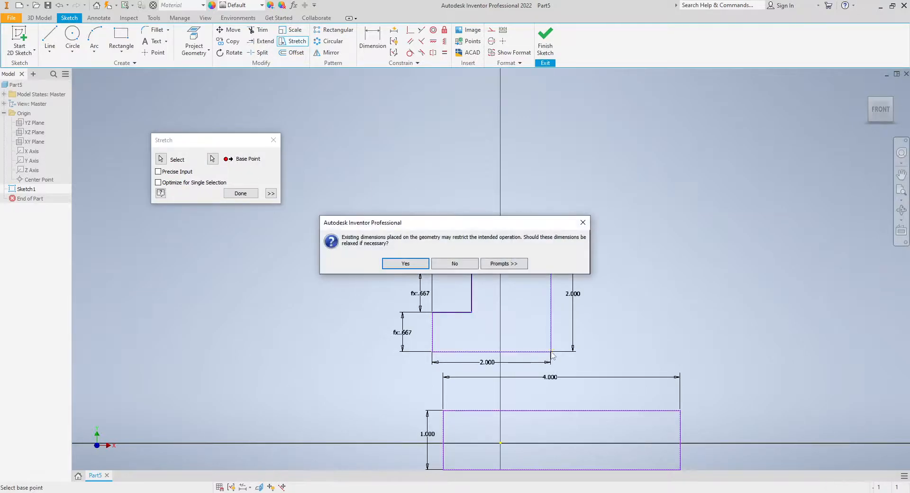
Step: Allow dimensions to relax and stretch the upper portion to the precise point X 0, Y 2
click(405, 263)
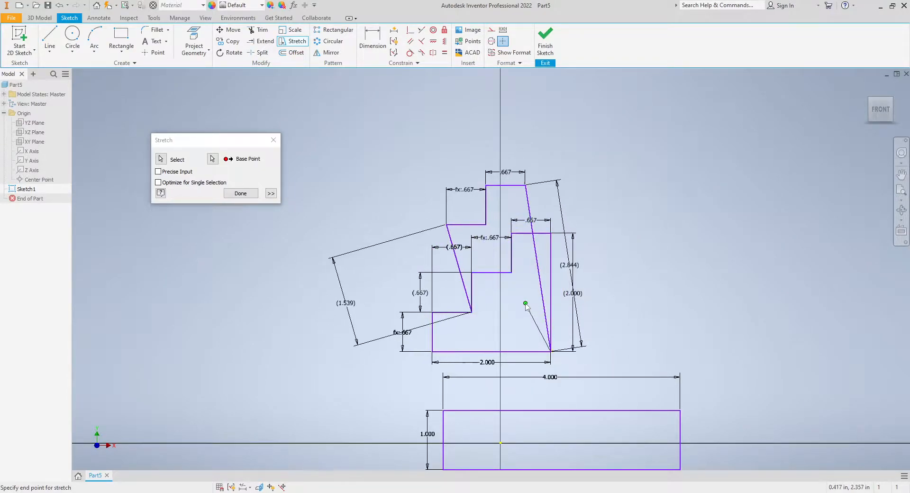
click(160, 172)
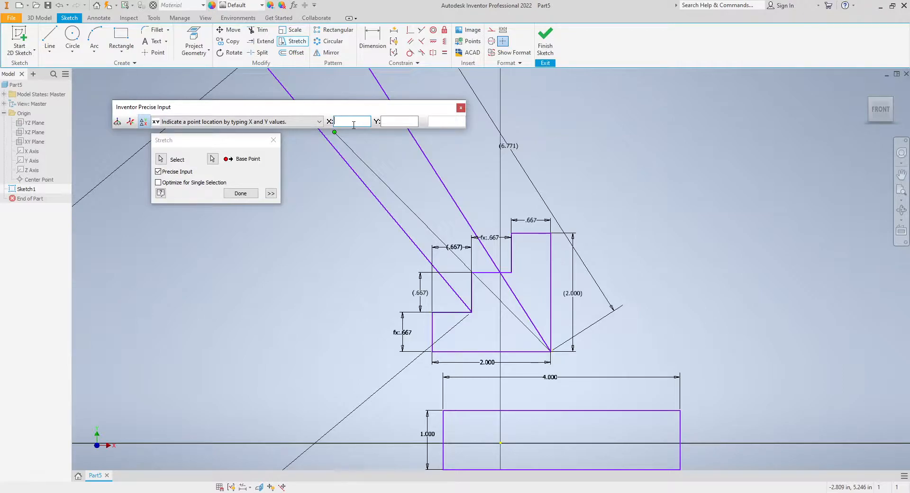
text(0)
key(Tab)
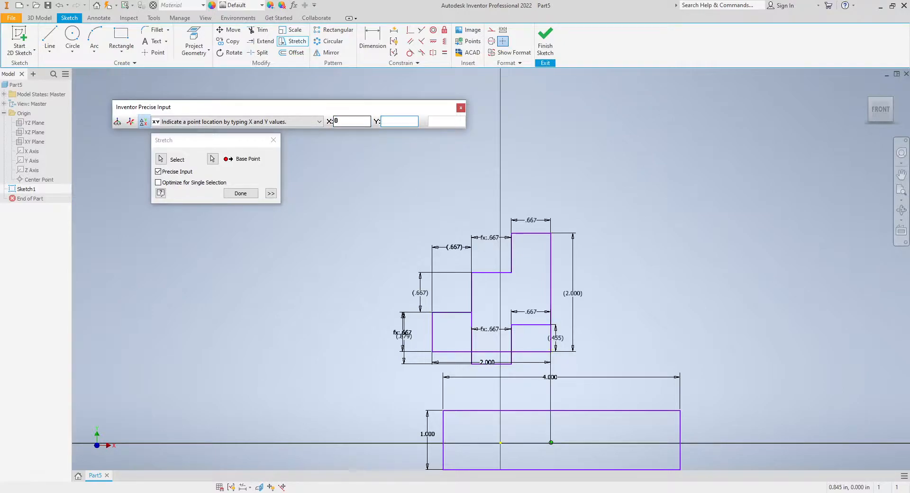
text(2)
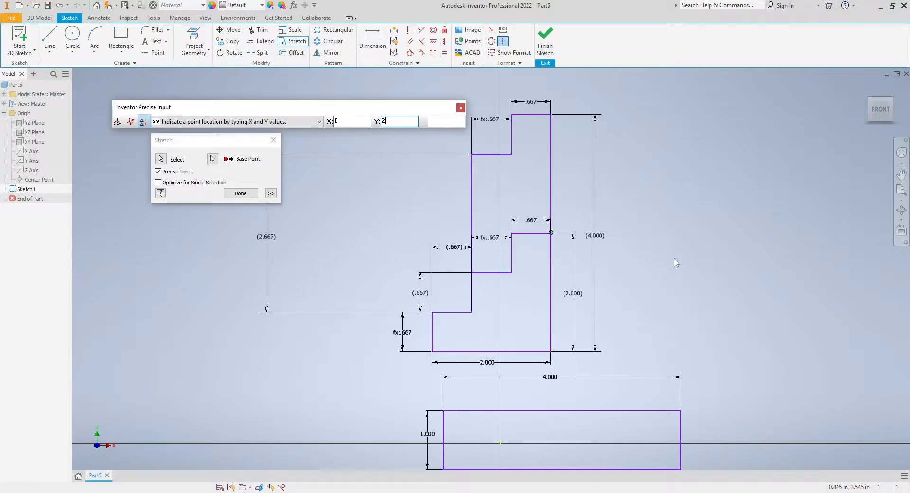
key(Return)
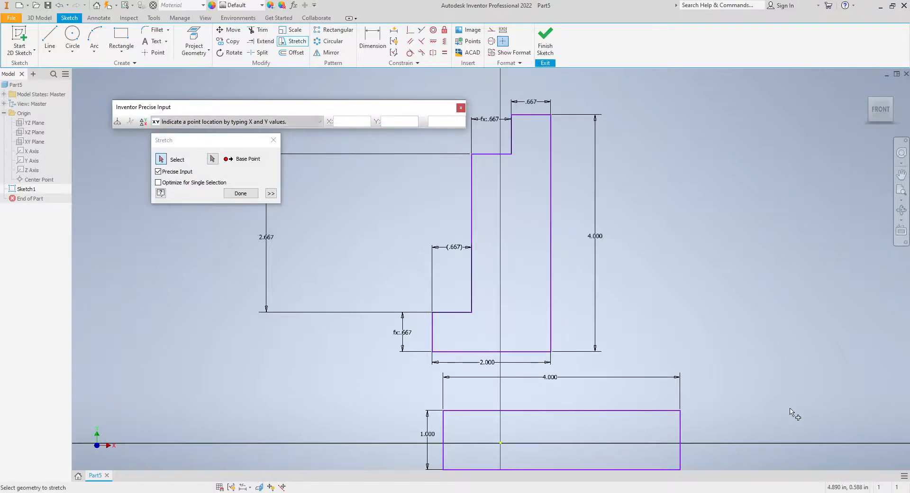
Step: Finish the Stretch command and close the Precise Input toolbar
click(237, 194)
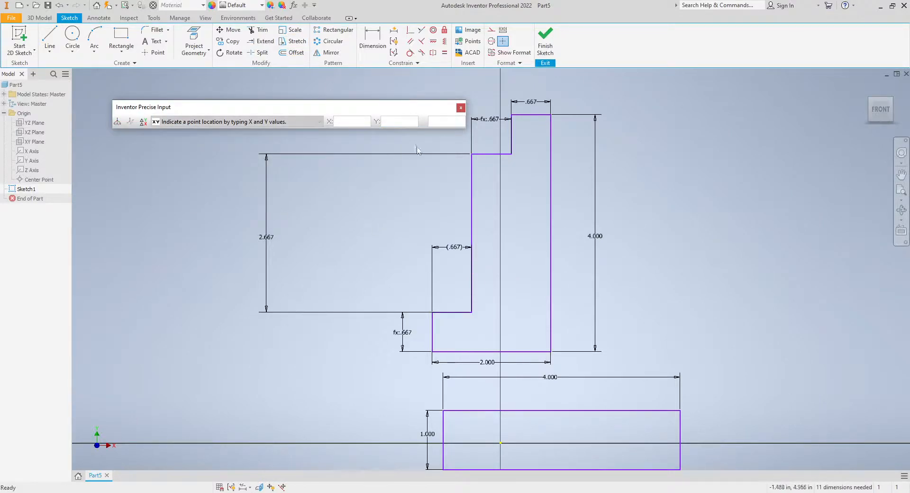
click(460, 108)
mouse_move(588, 284)
middle_down()
mouse_move(605, 317)
mouse_move(588, 243)
middle_up()
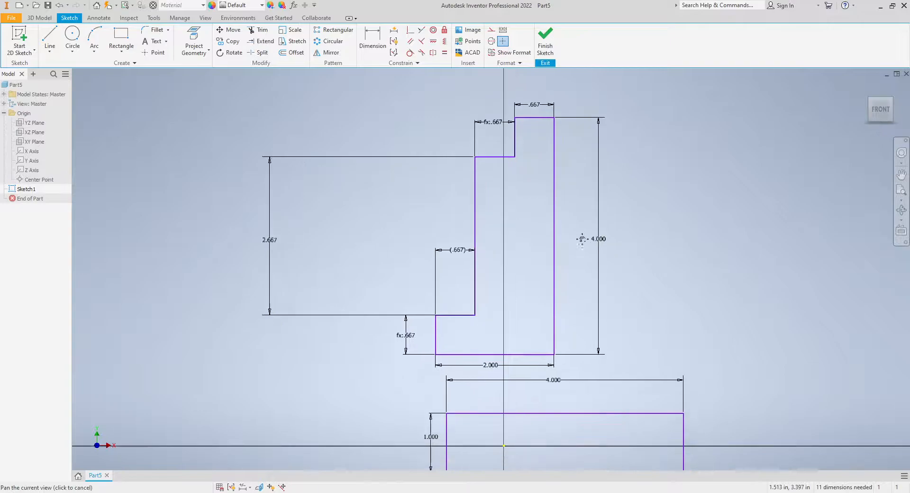
scroll(493, 237, down, 3)
mouse_move(486, 281)
middle_down()
mouse_move(446, 301)
mouse_move(454, 303)
middle_up()
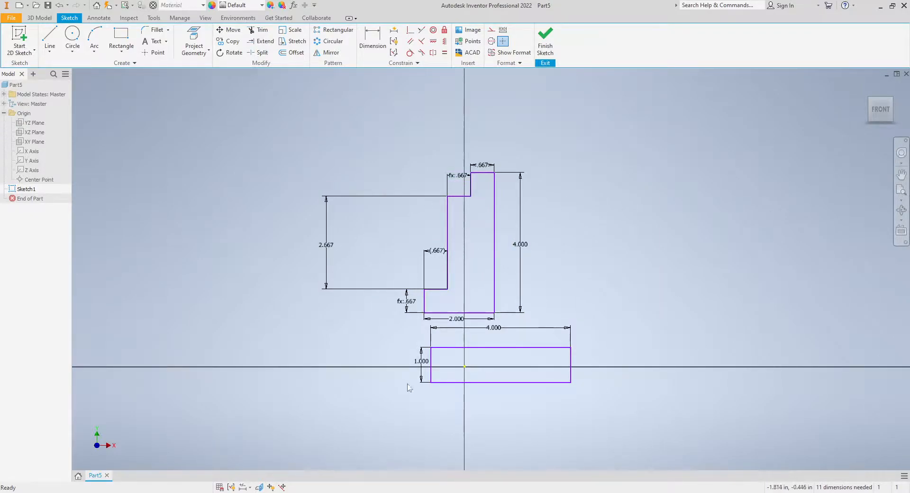
middle_drag(526, 356, 549, 379)
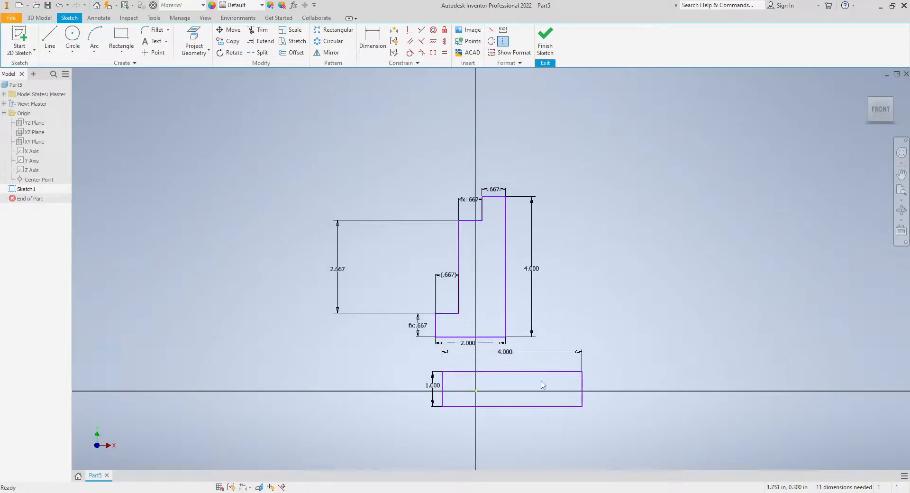